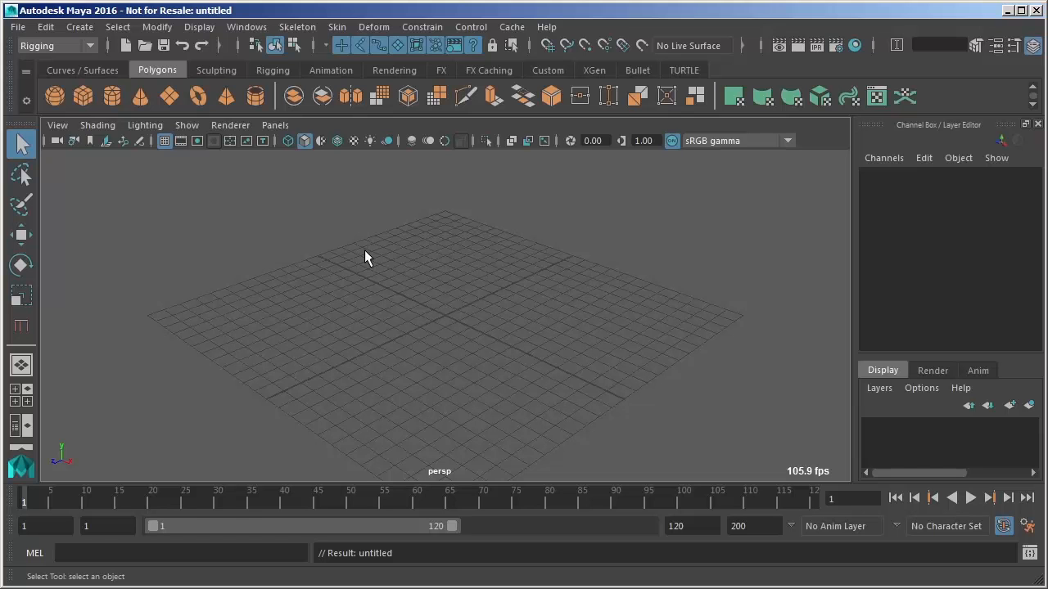
Bring up the hotbox briefly and switch the active menu set to Modeling.
key("space")
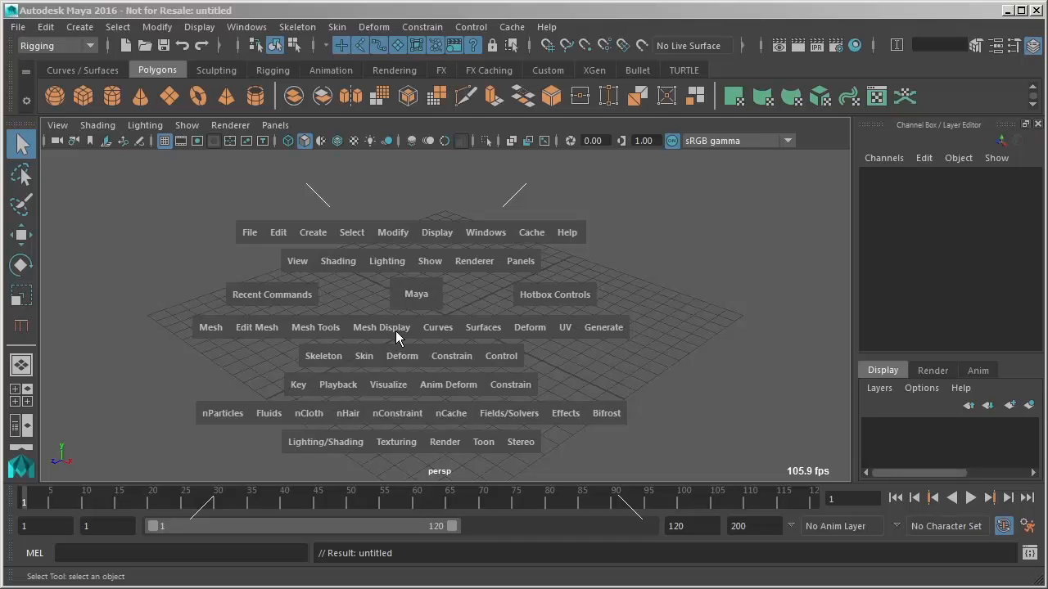
left_click(70, 44)
left_click(63, 66)
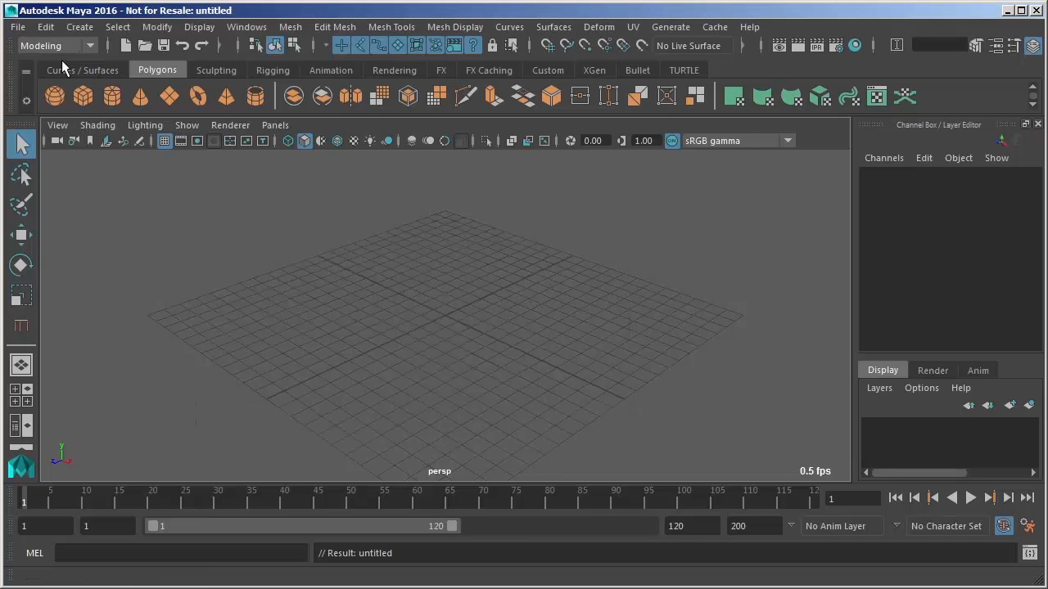
Try to create a Fire effect from the hotbox with nothing selected in the scene.
key("space")
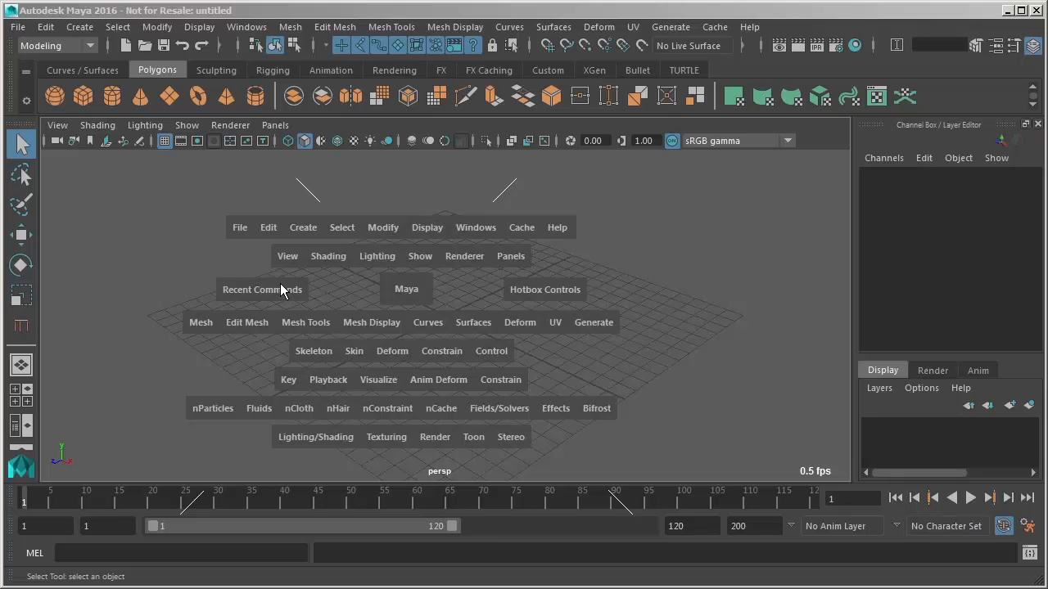
left_click(553, 412)
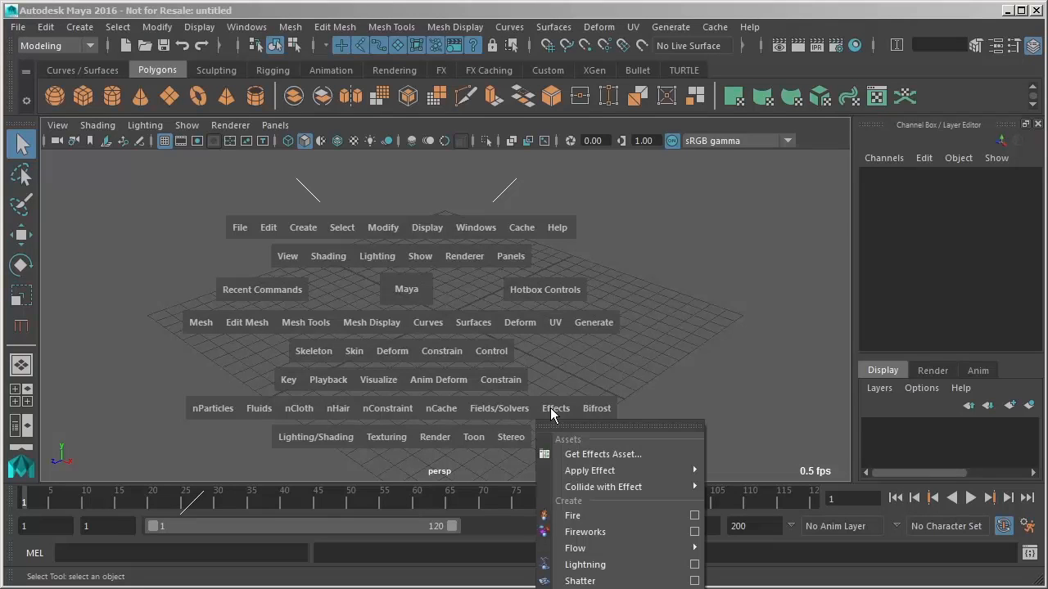
left_click(572, 516)
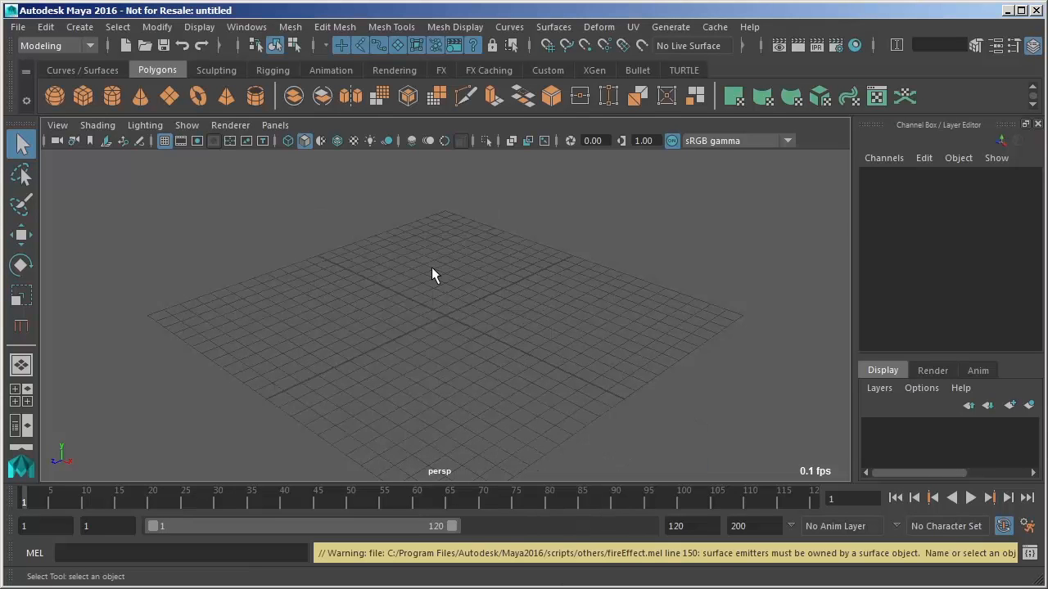
Look through the hotbox's recent commands and hide all of the hotbox's menu sets.
left_click_drag(451, 290, 446, 316, "alt")
key("space")
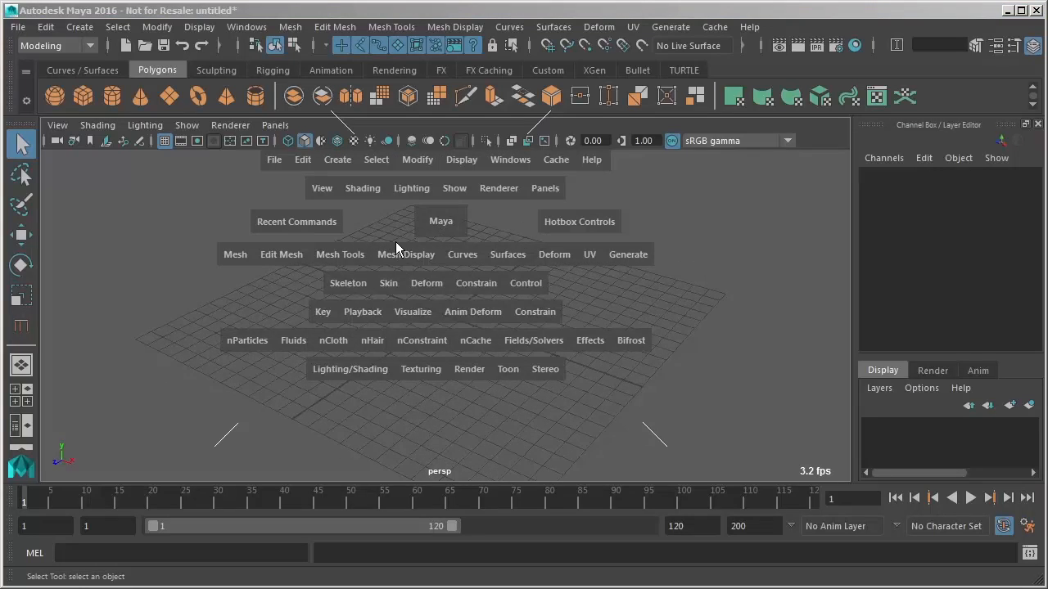
left_click(283, 222)
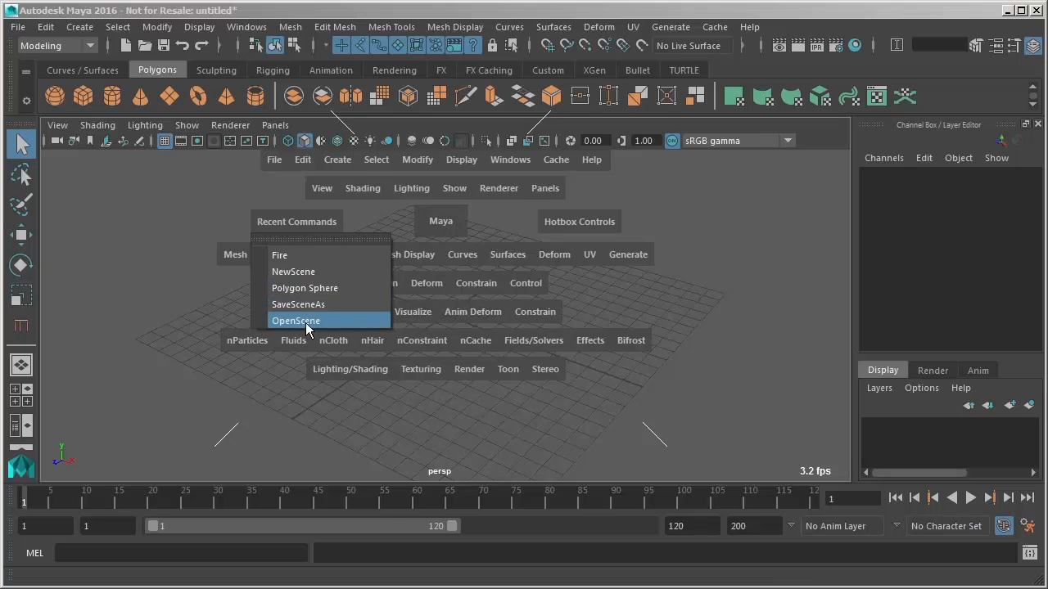
left_click(185, 215)
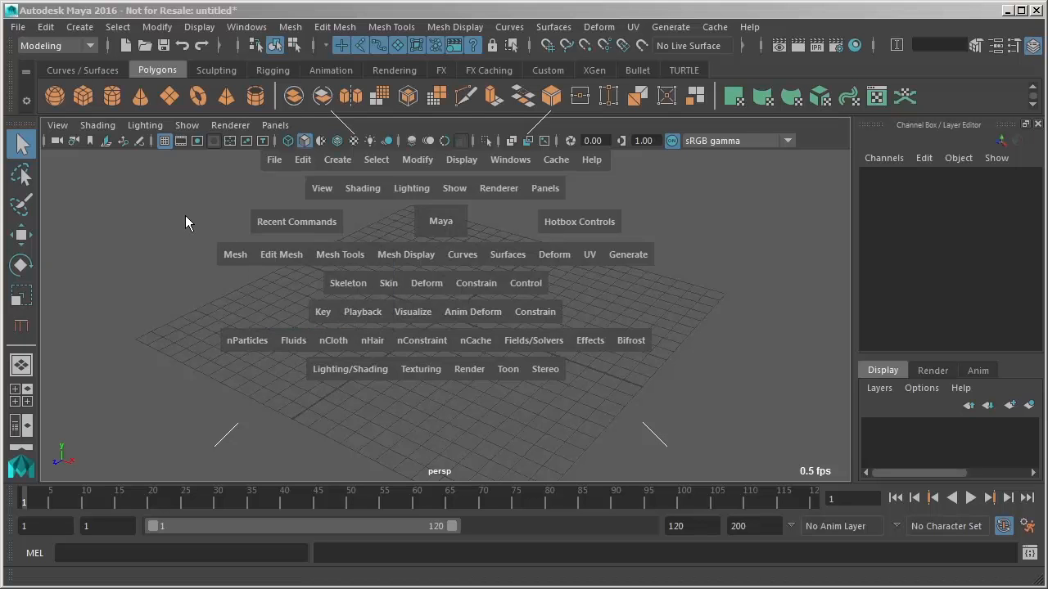
left_click(602, 227)
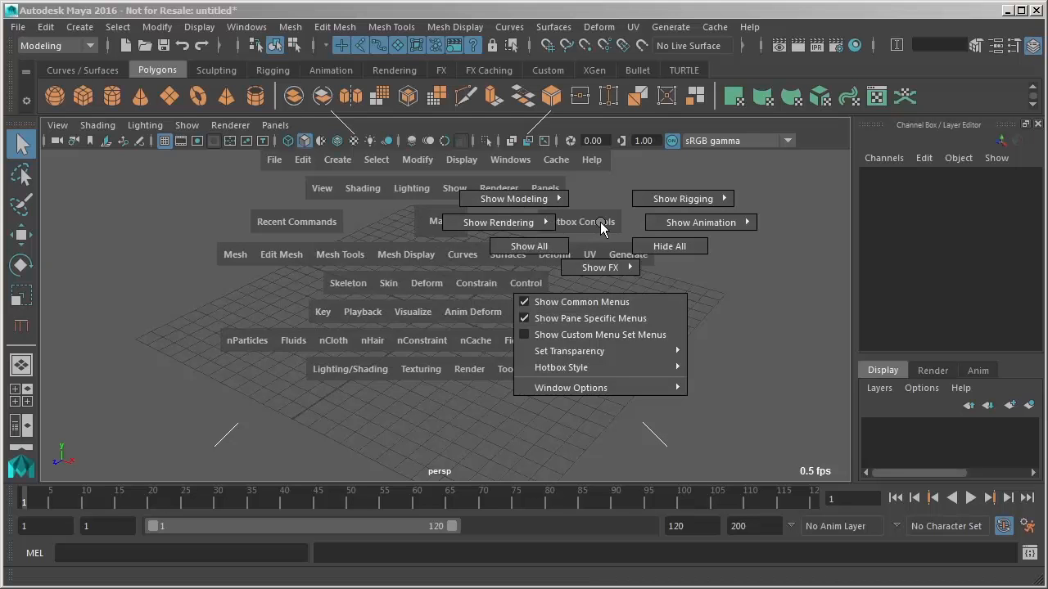
left_click_drag(601, 228, 664, 245)
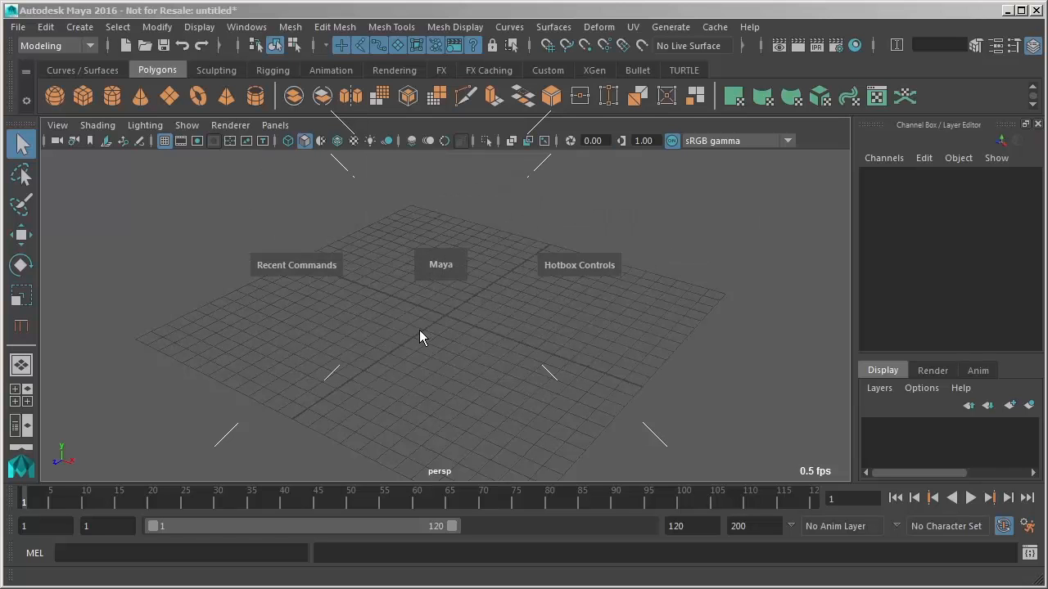
Change the workspace to the Persp/Outliner layout using the hotbox's upper zone.
key("space")
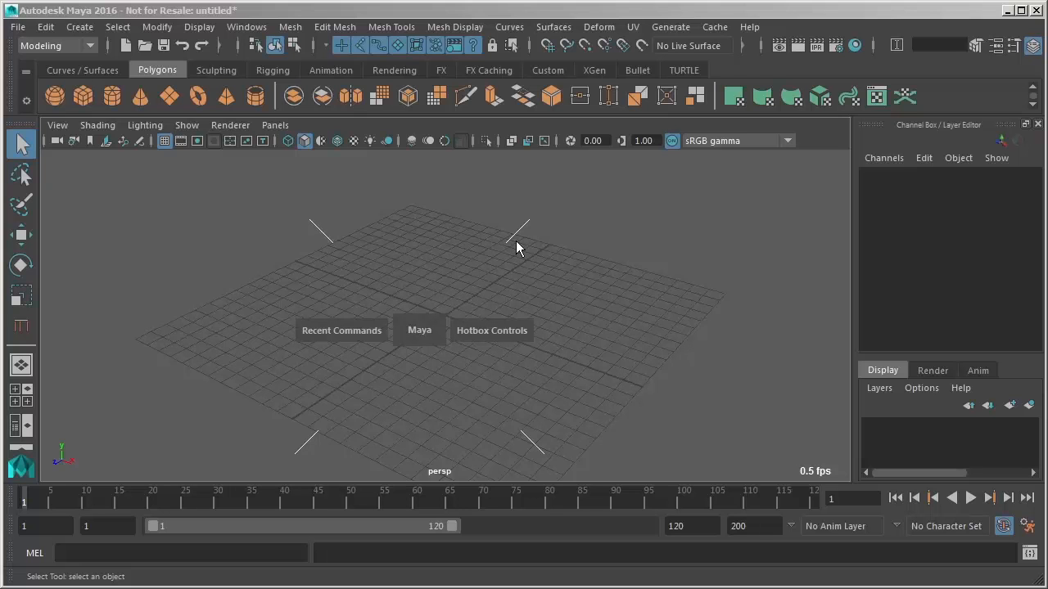
left_click(412, 182)
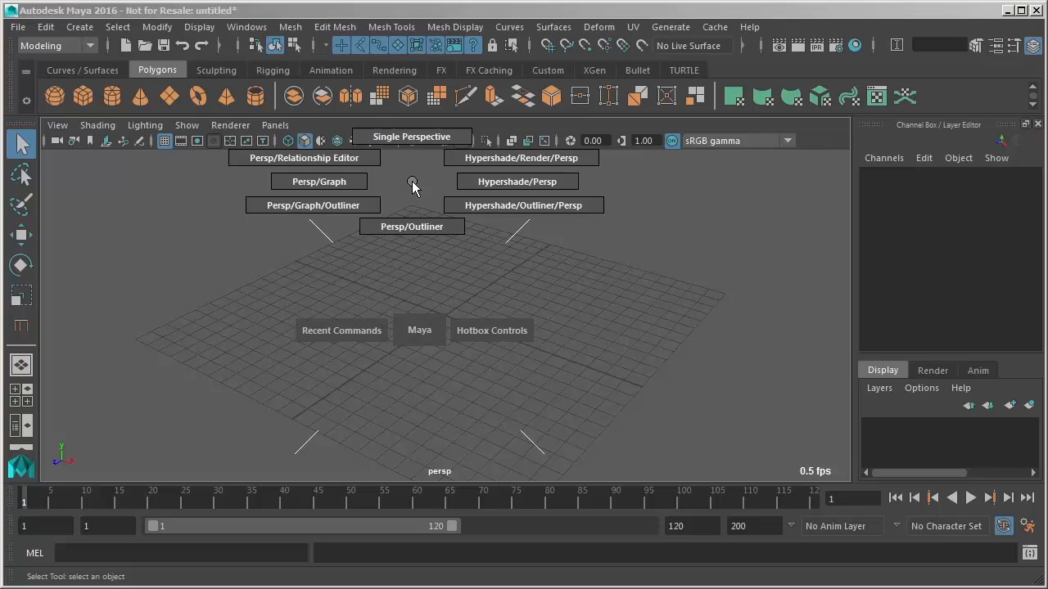
left_click_drag(412, 174, 411, 143)
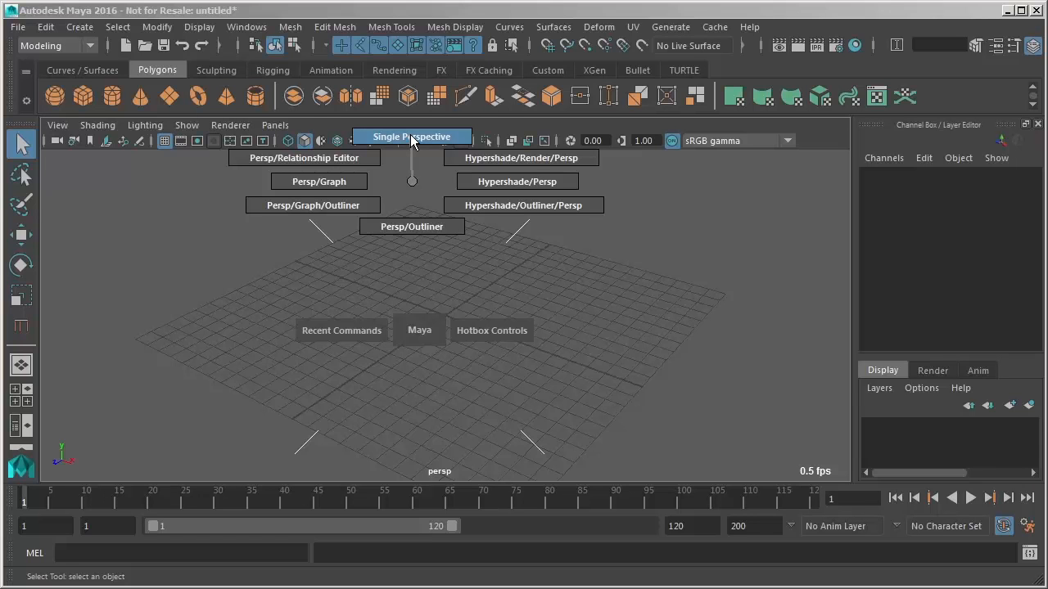
left_click_drag(412, 141, 409, 232)
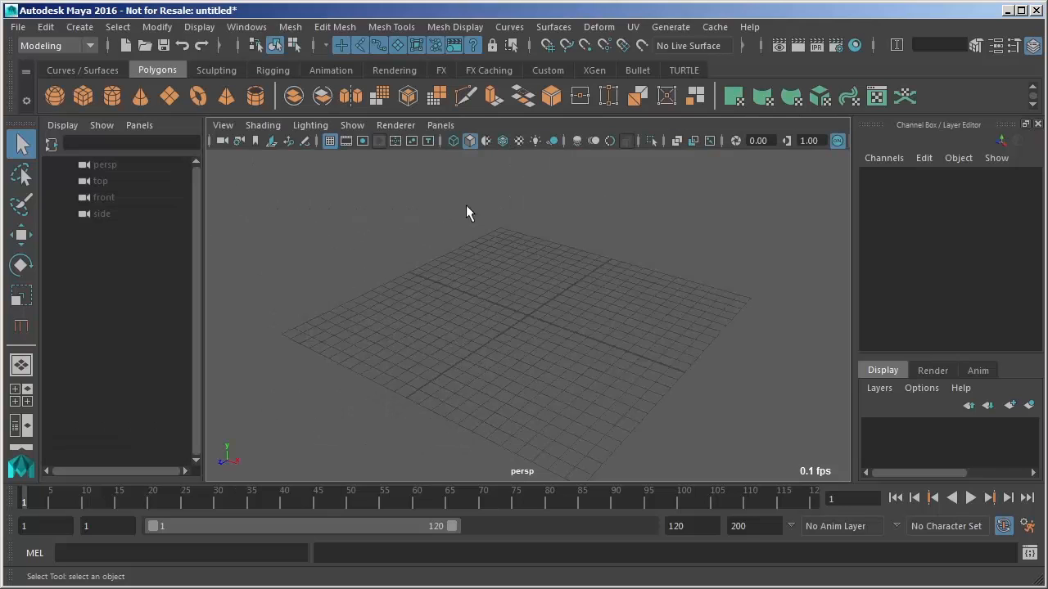
Switch the viewport beside the Outliner to the front camera view.
key("space")
left_click_drag(475, 216, 515, 199)
key("space")
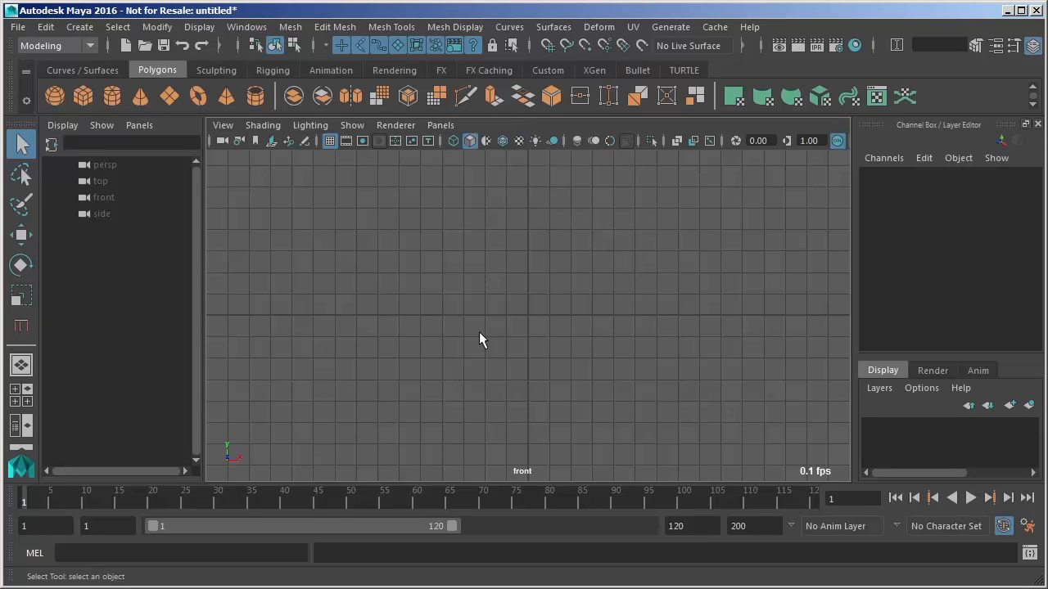
Return the workspace to the Single Perspective layout through the hotbox.
key("space")
left_click_drag(504, 182, 504, 137)
key("space")
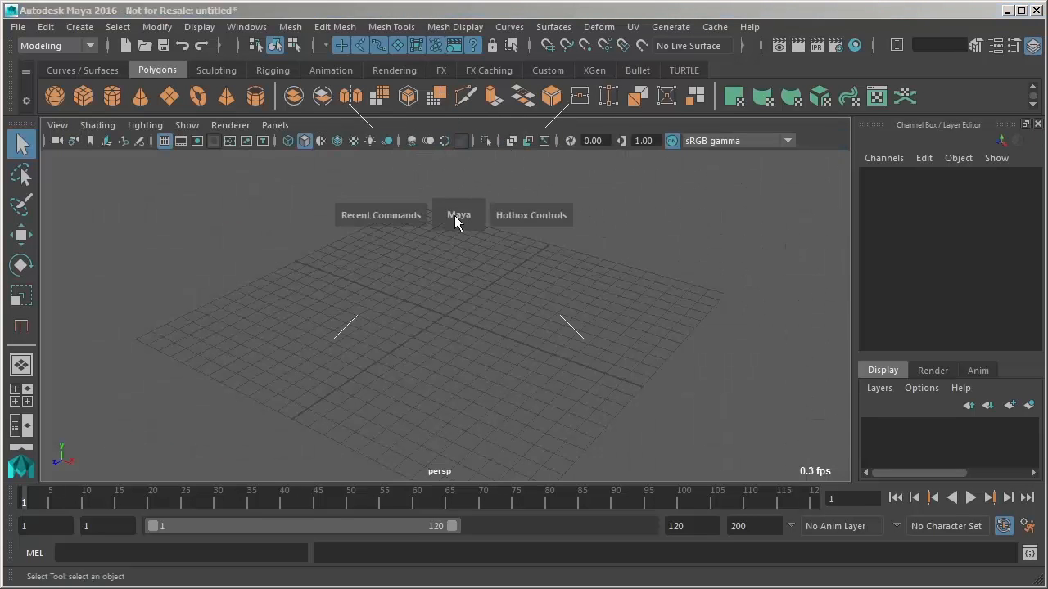
left_click_drag(464, 171, 464, 179)
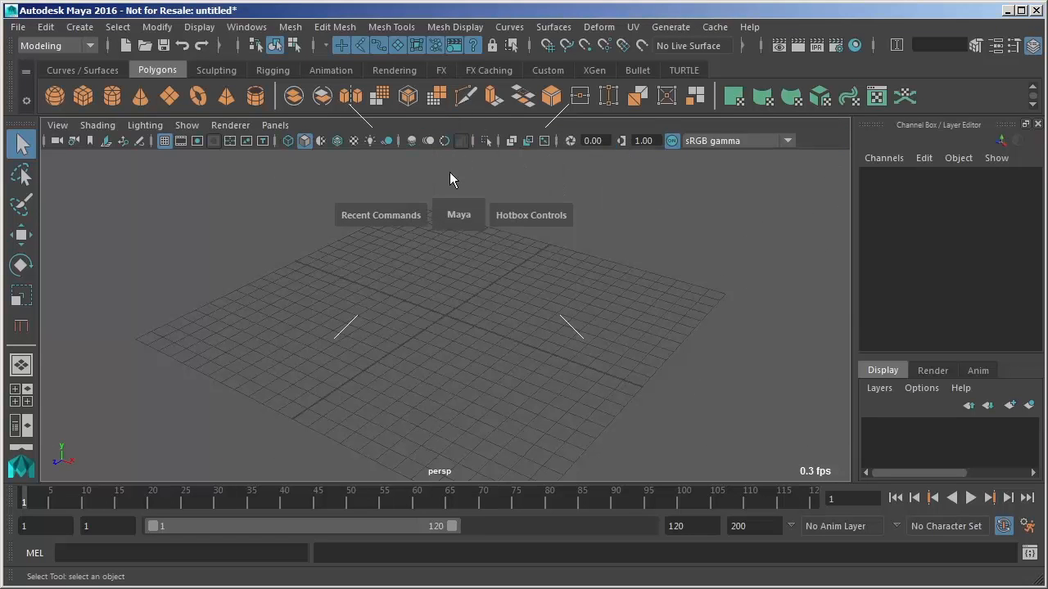
Replace the perspective viewport with the Outliner using the hotbox's lower zone.
key("space")
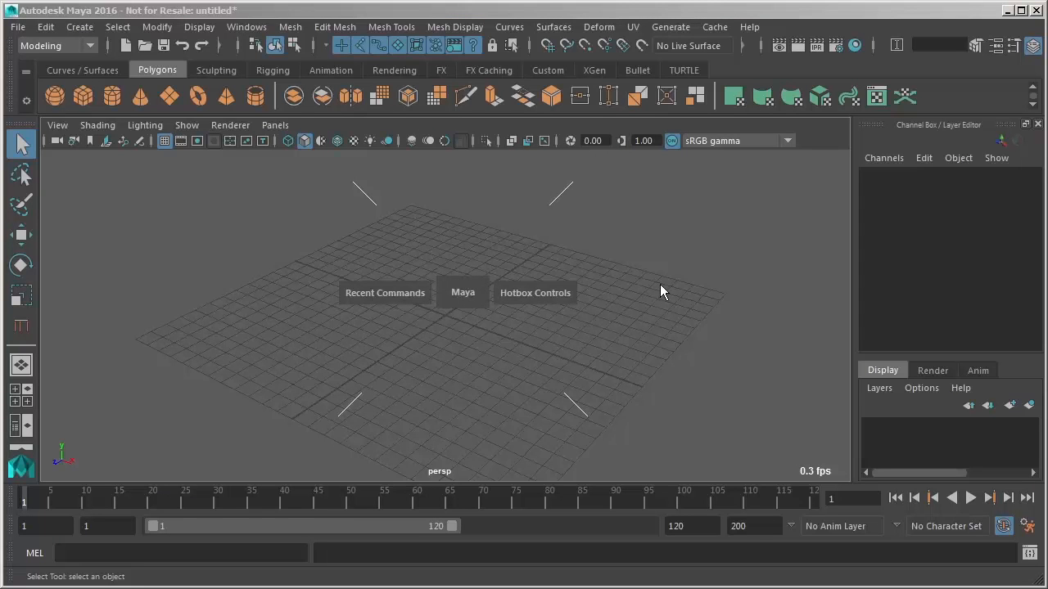
mouse_move(690, 290)
left_mouse_down()
mouse_move(679, 262)
mouse_move(632, 300)
mouse_move(723, 290)
mouse_move(730, 272)
mouse_move(698, 261)
mouse_move(667, 273)
mouse_move(675, 266)
mouse_move(694, 285)
left_mouse_up()
left_click_drag(448, 427, 448, 427)
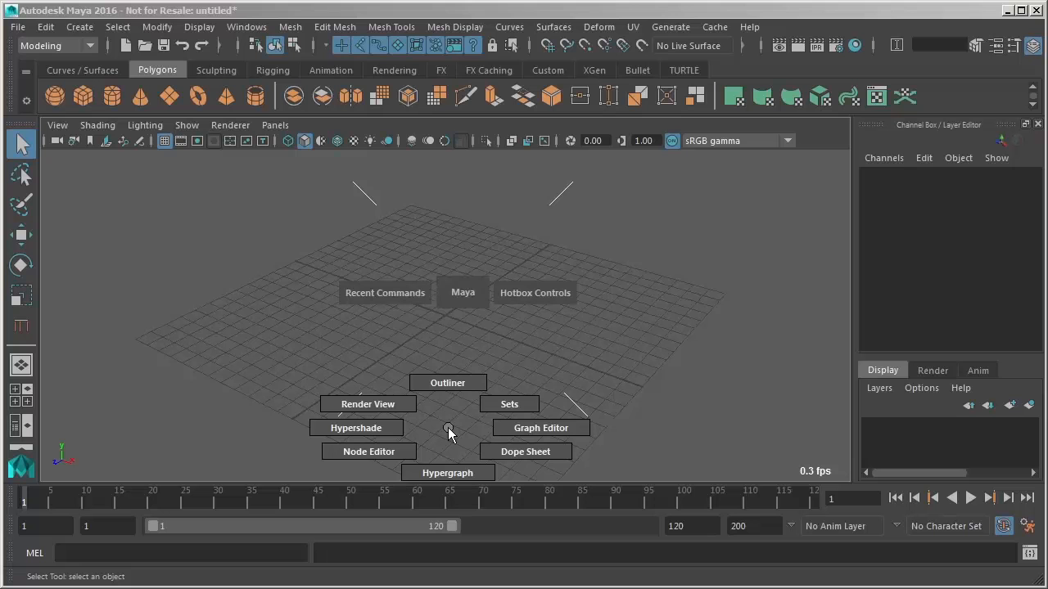
left_click_drag(448, 427, 455, 388)
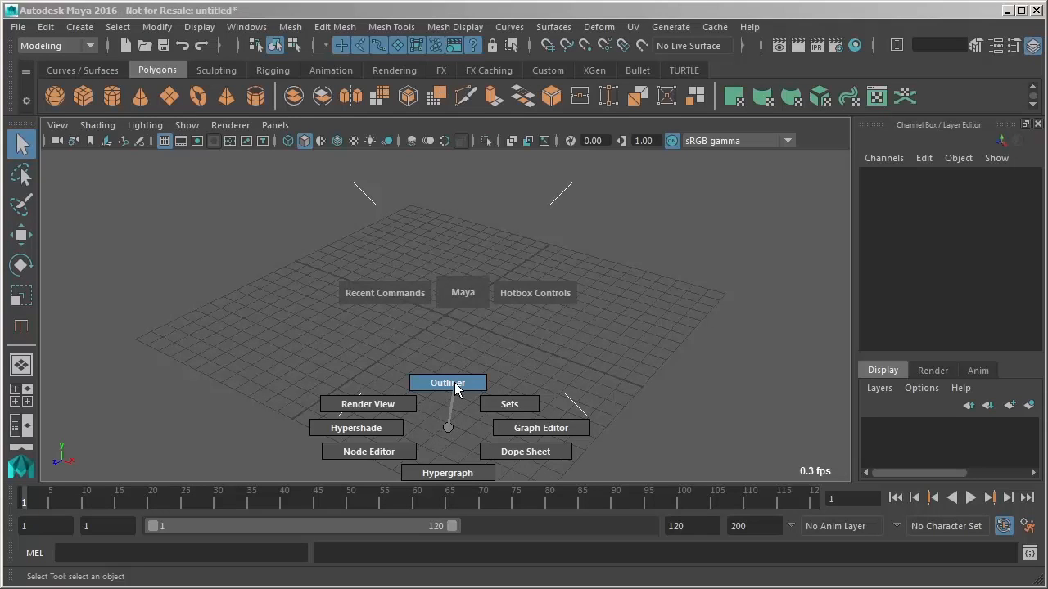
left_click_drag(455, 389, 451, 385)
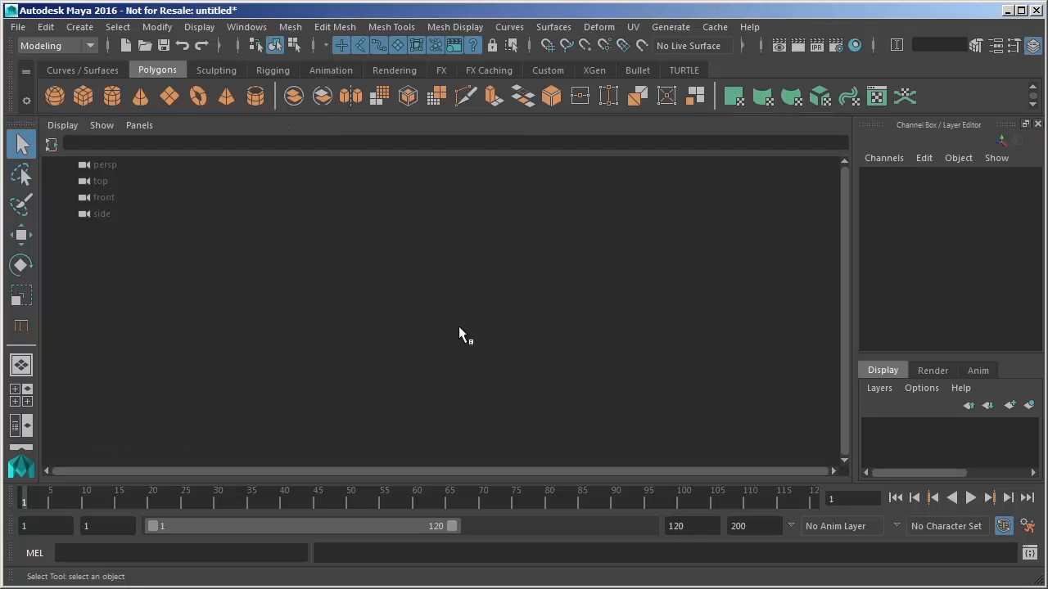
Restore the Single Perspective layout in place of the Outliner and look at the hotbox's remaining side zone.
key("space")
left_click_drag(430, 125, 429, 89)
key("space")
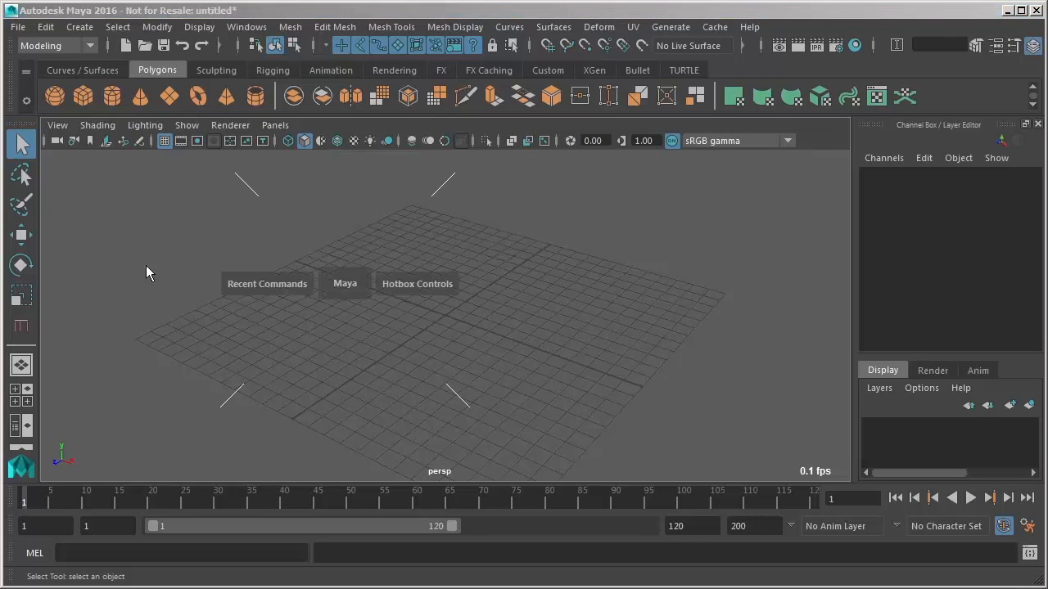
left_click_drag(140, 266, 171, 259)
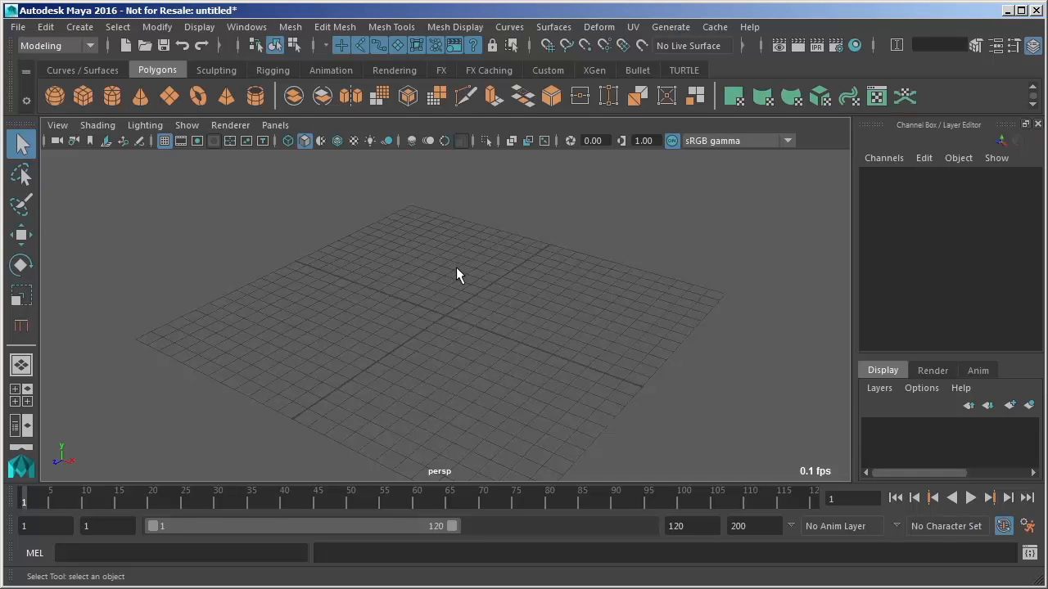
Create a polygon sphere at the origin and frame it in the perspective view.
left_click(79, 28)
mouse_move(109, 87)
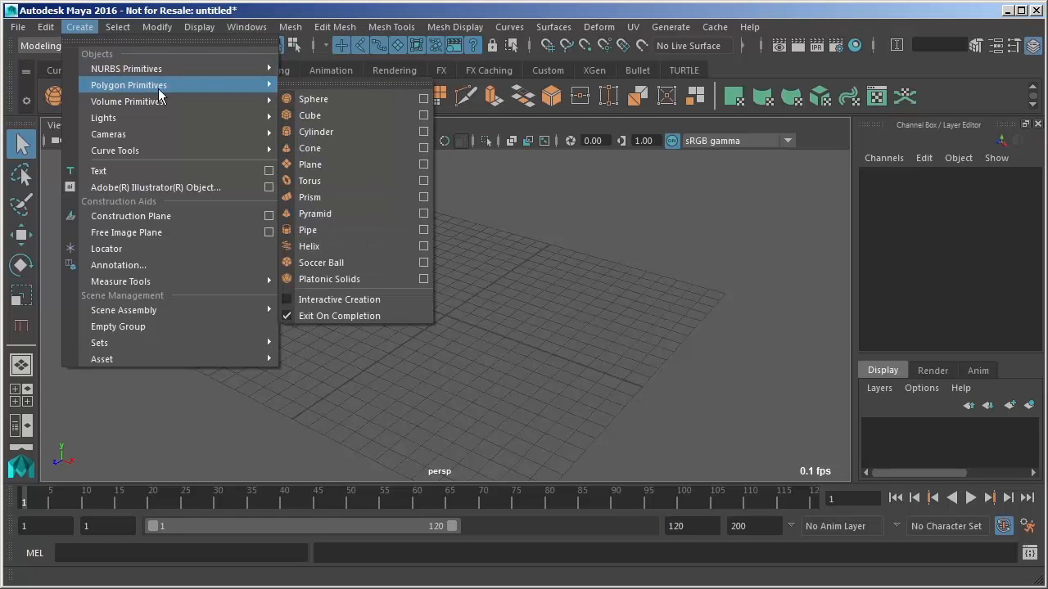
left_click(357, 100)
key("f")
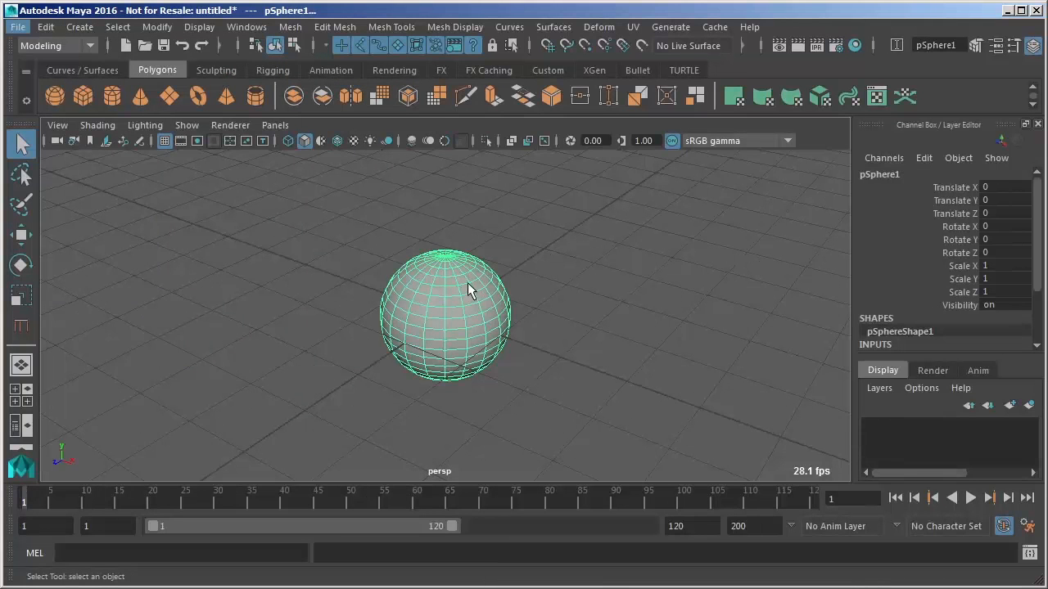
Review the sphere's component mode options and switch it to vertex selection mode.
right_click(446, 283)
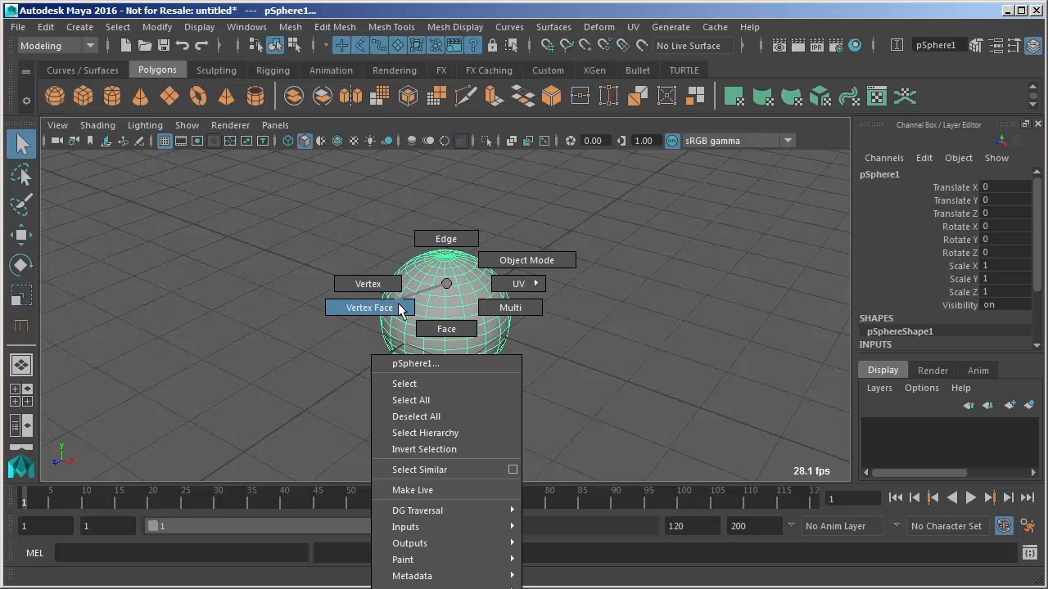
right_click_drag(490, 271, 444, 285)
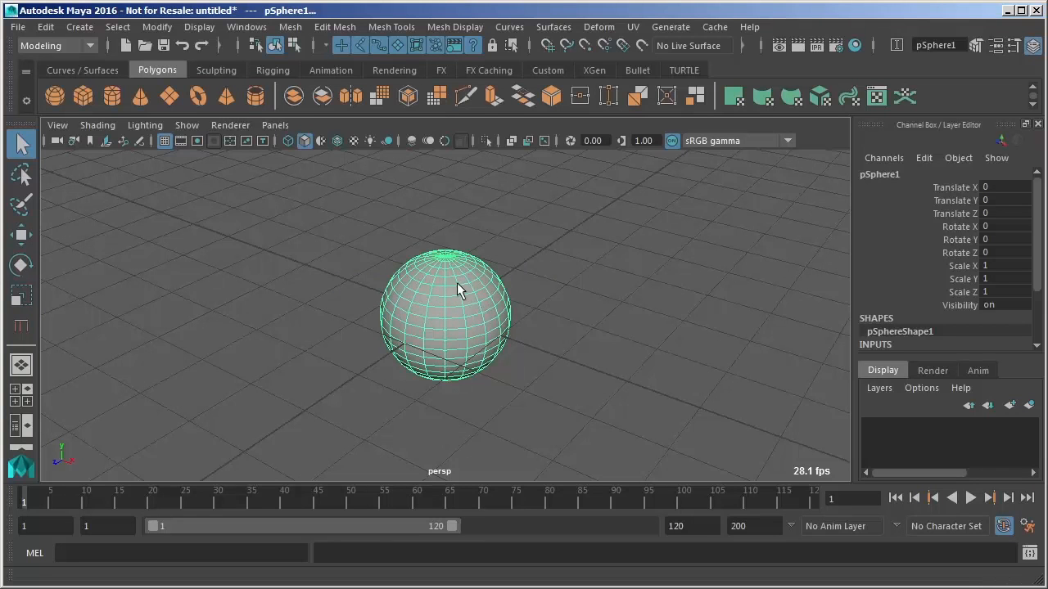
right_click_drag(442, 288, 441, 289)
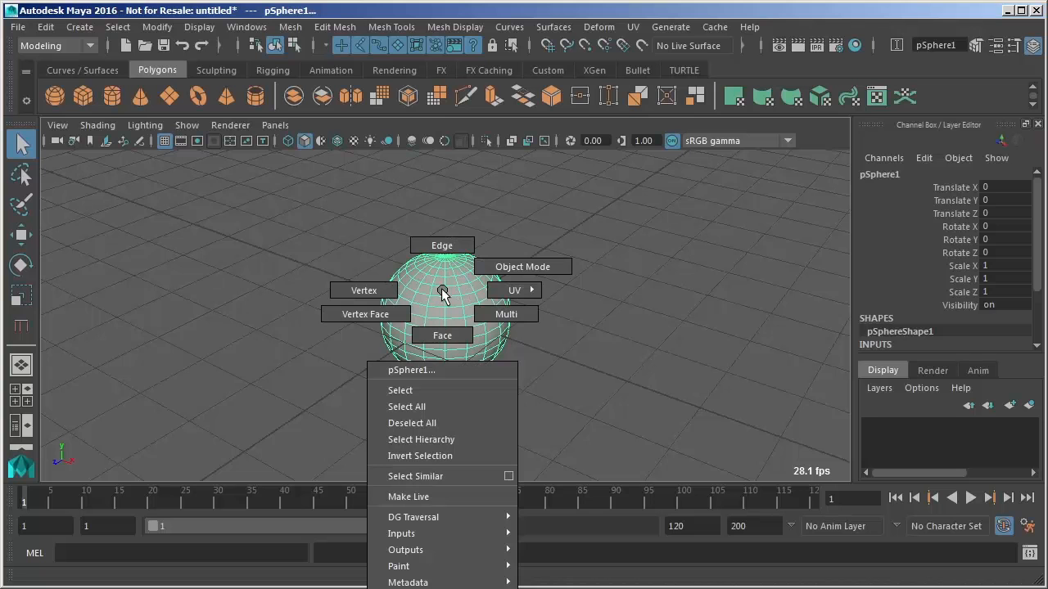
right_click_drag(442, 293, 463, 358)
right_click_drag(476, 320, 366, 299)
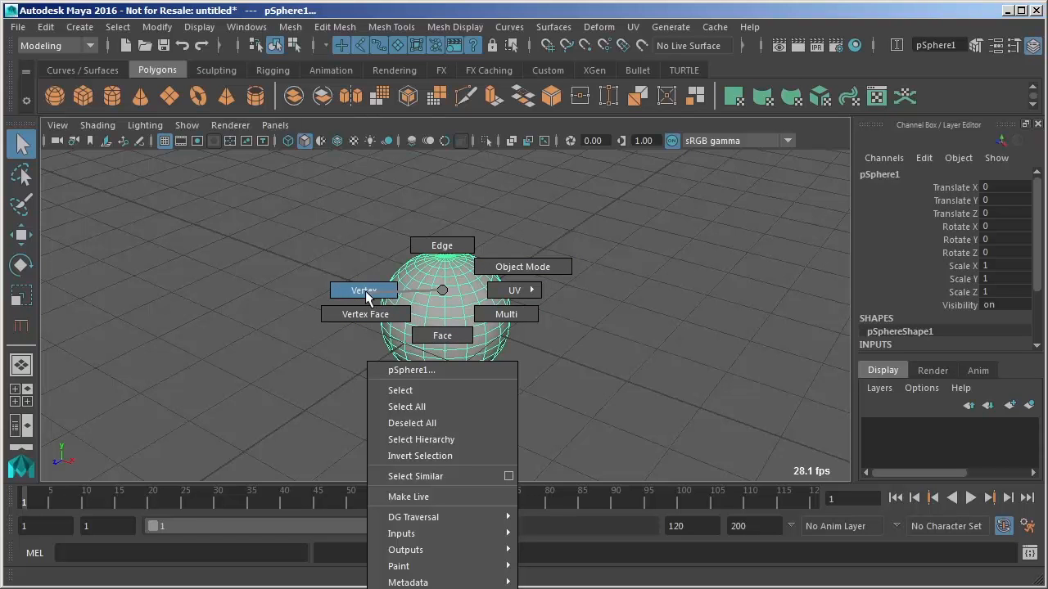
right_click_drag(366, 298, 448, 293)
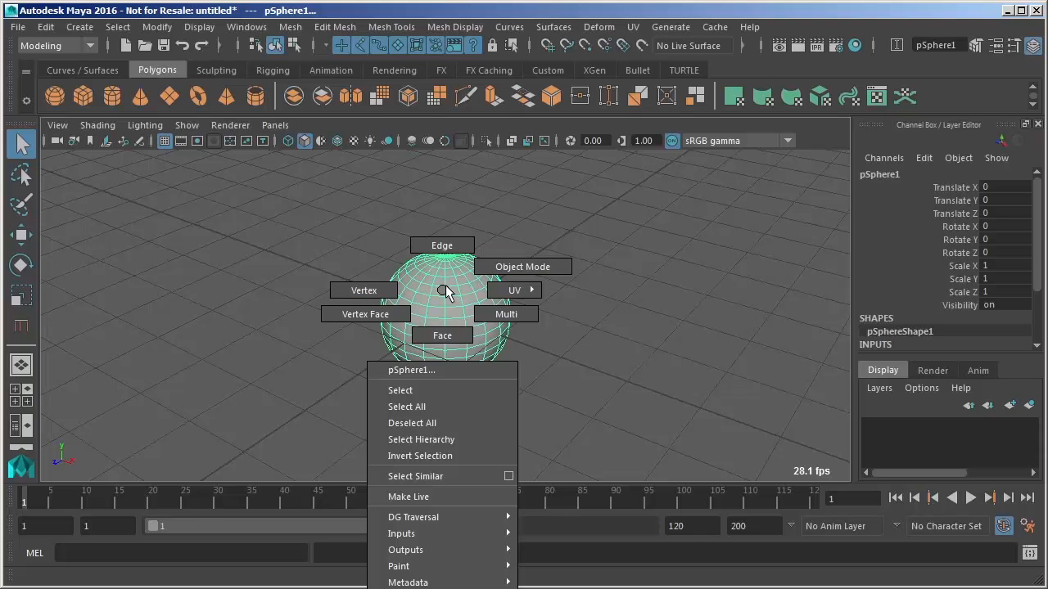
right_click_drag(444, 287, 354, 290)
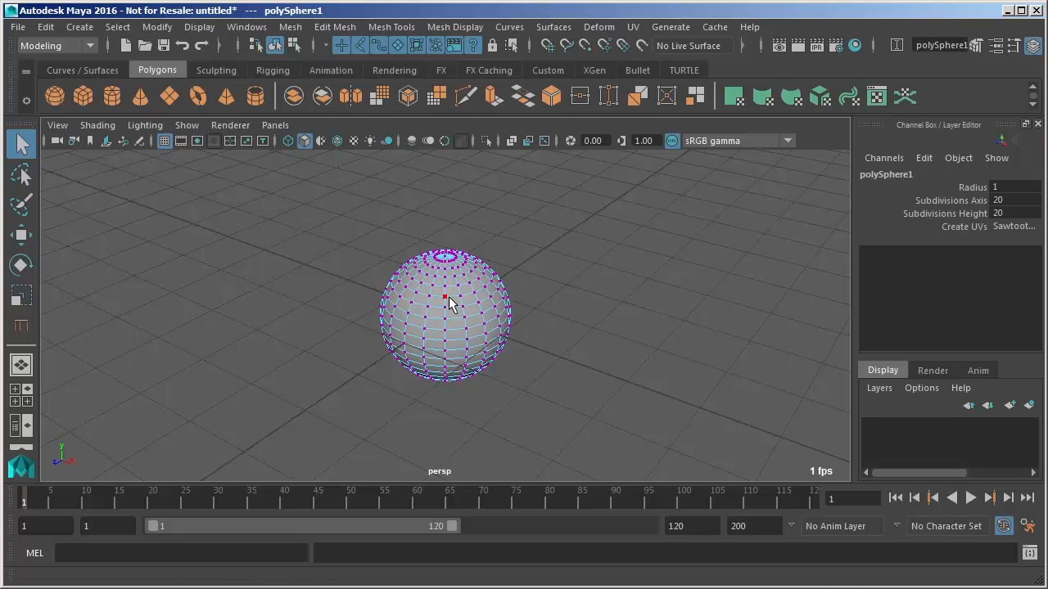
Return the sphere to Object Mode and select the whole object.
right_click_drag(449, 296, 500, 276)
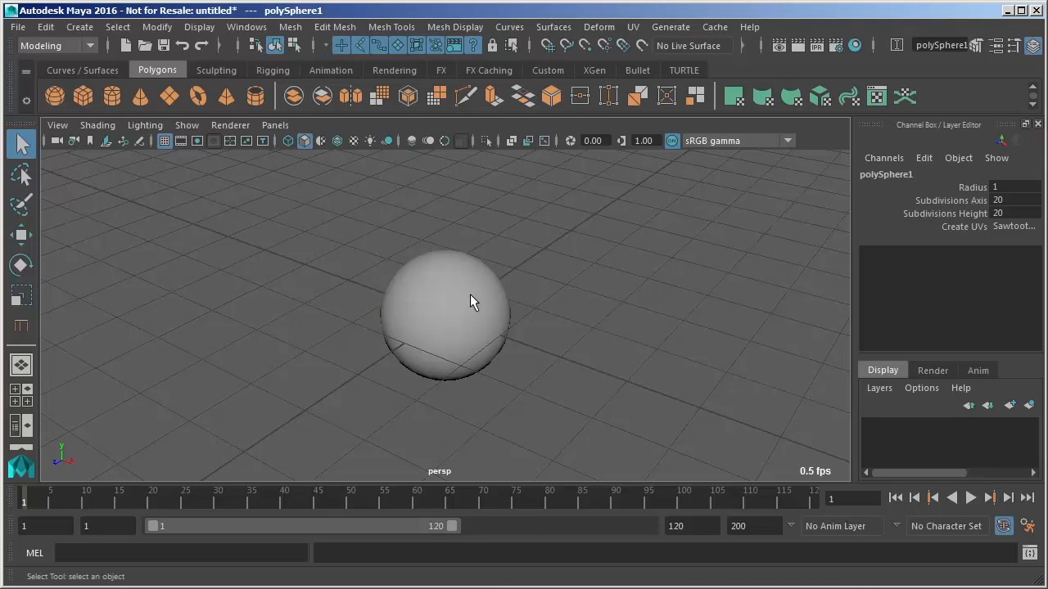
left_click(472, 301)
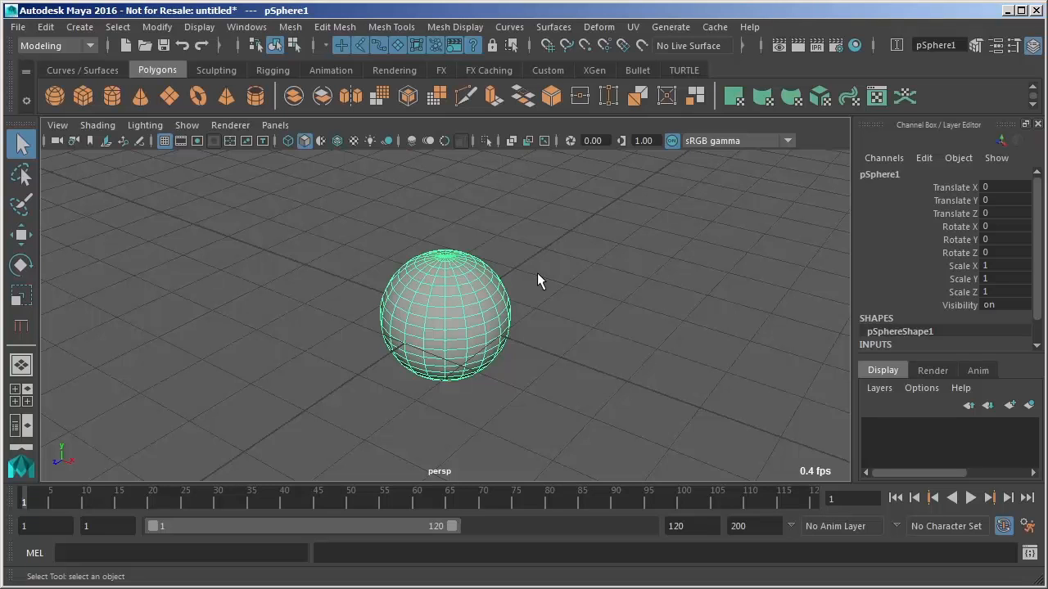
Activate the Move tool on the selected sphere and look through its axis, snap and symmetry options.
right_click(618, 264)
right_click(744, 253)
key("w")
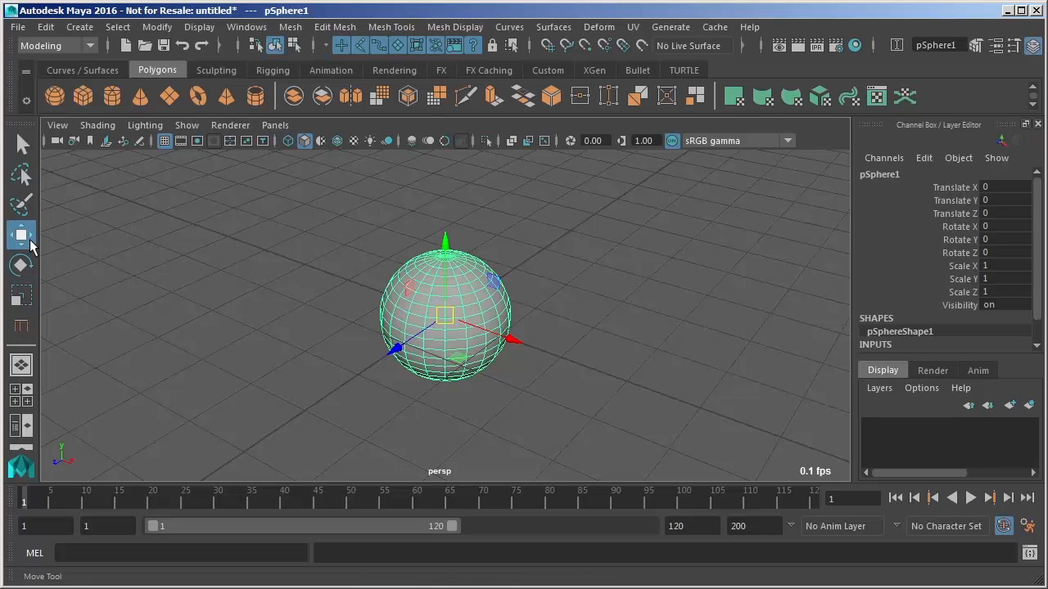
key("w")
left_click(657, 265)
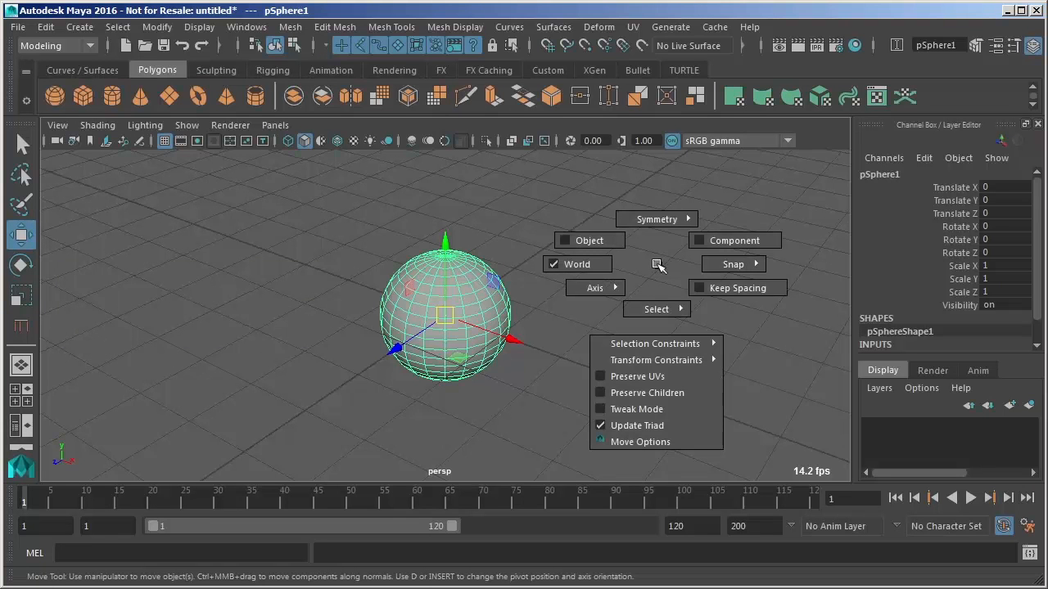
left_click_drag(658, 264, 676, 219)
left_click(676, 219)
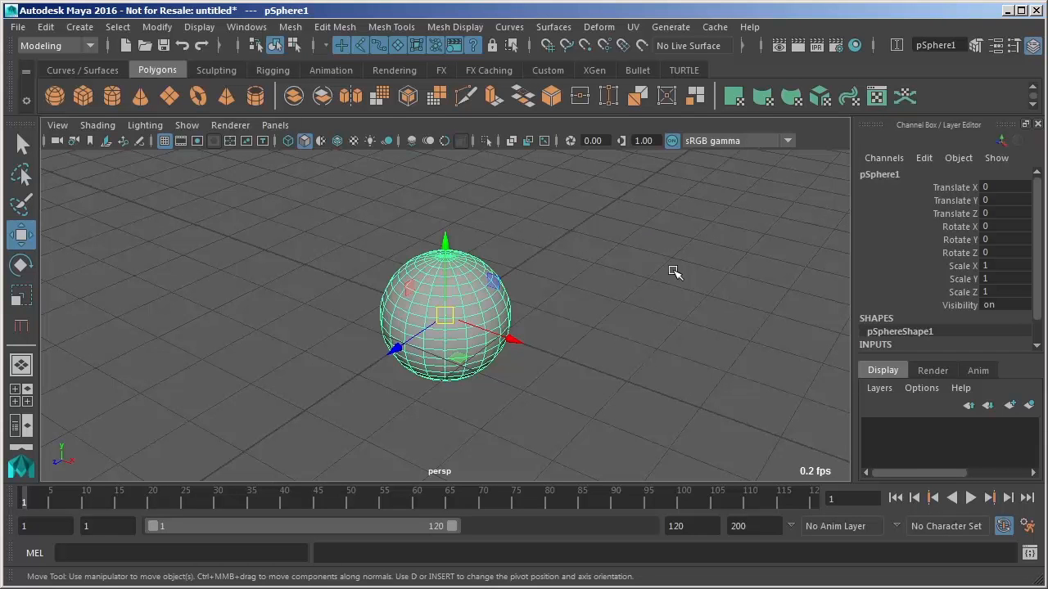
Activate the Rotate tool on the selected sphere and view its orientation and rotation options.
key("e")
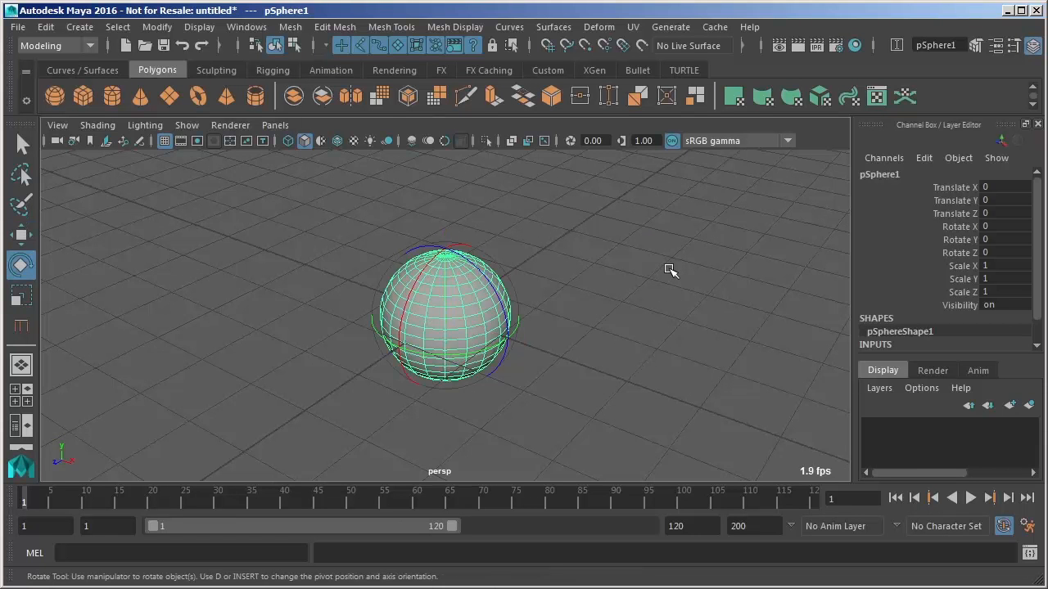
left_click(663, 267)
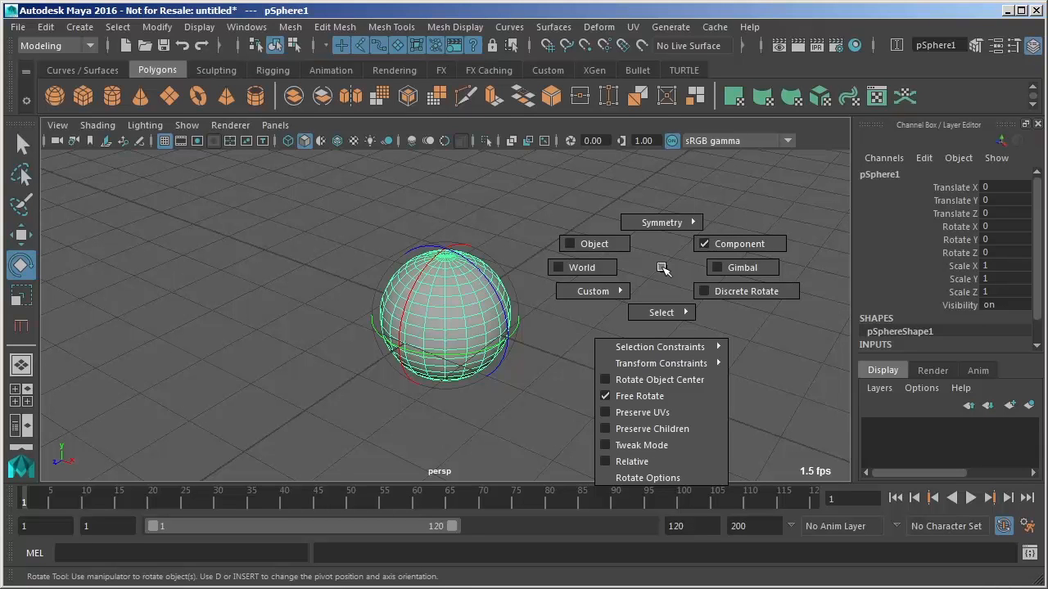
left_click(663, 267)
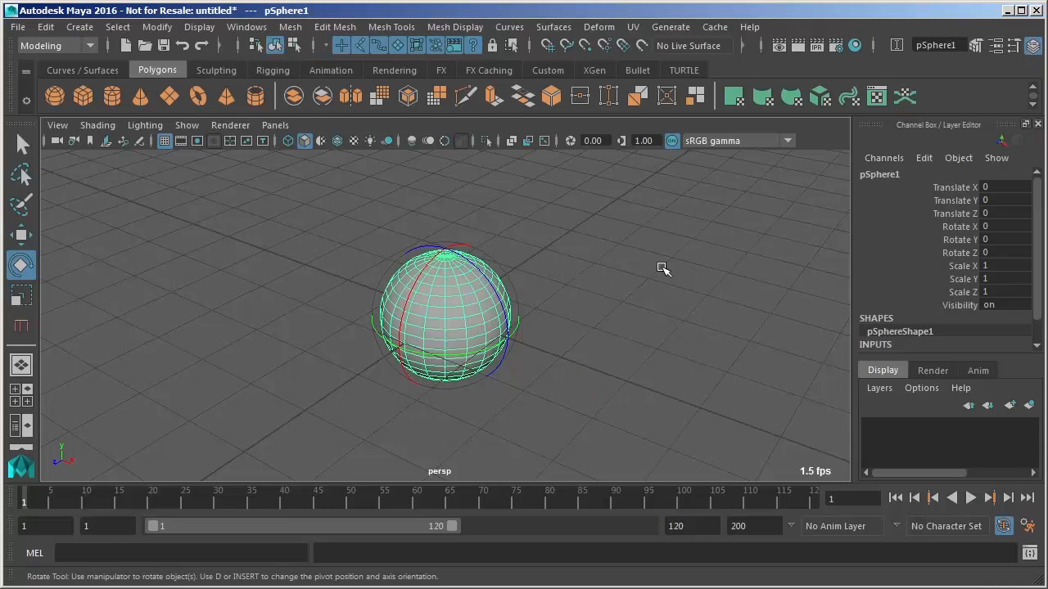